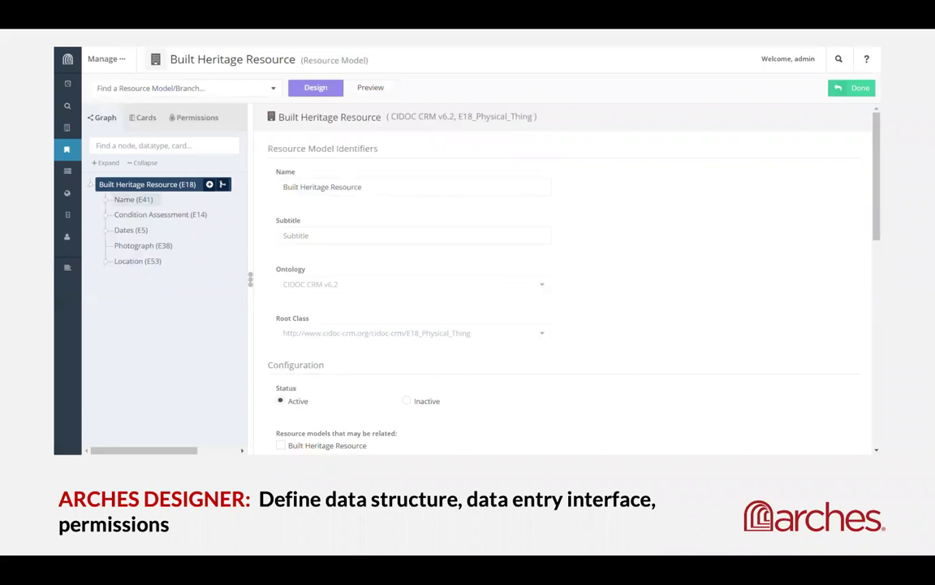
- Examine the Name node's ontology settings and the data types available for it
{"action": "left_click", "coordinate": [133, 199]}
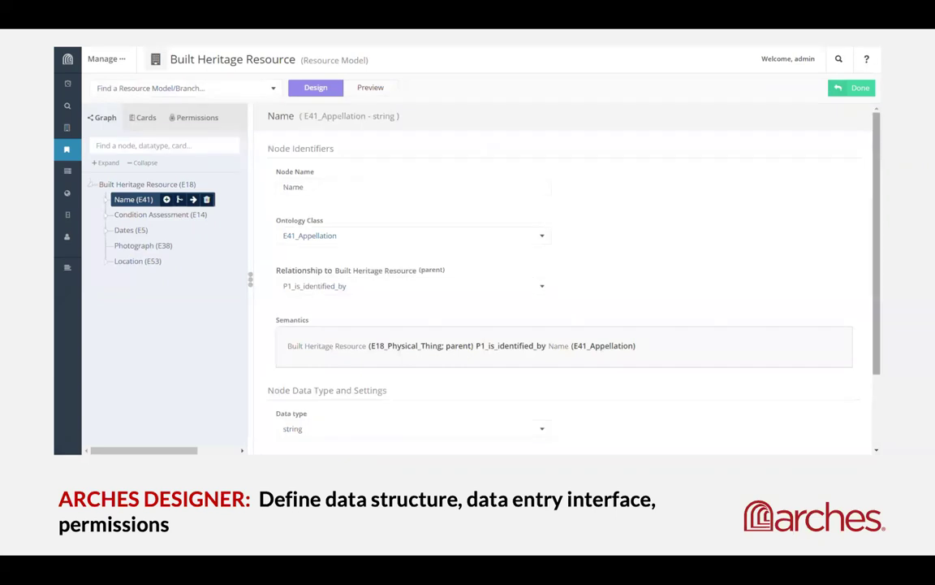
{"action": "scroll", "coordinate": [564, 279], "scroll_direction": "down", "scroll_amount": 2}
{"action": "left_click", "coordinate": [412, 332]}
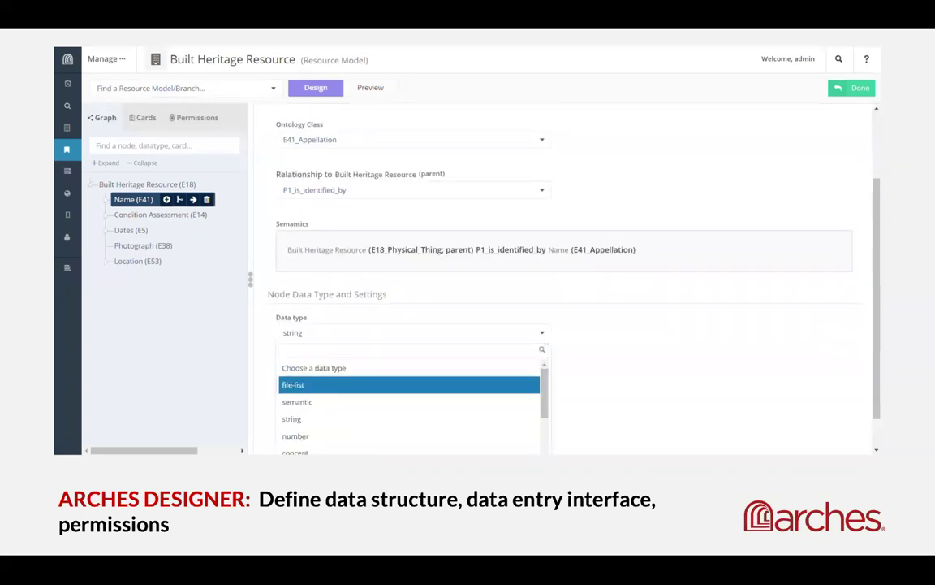
{"action": "scroll", "coordinate": [365, 398], "scroll_direction": "down", "scroll_amount": 5}
{"action": "scroll", "coordinate": [410, 401], "scroll_direction": "up", "scroll_amount": 5}
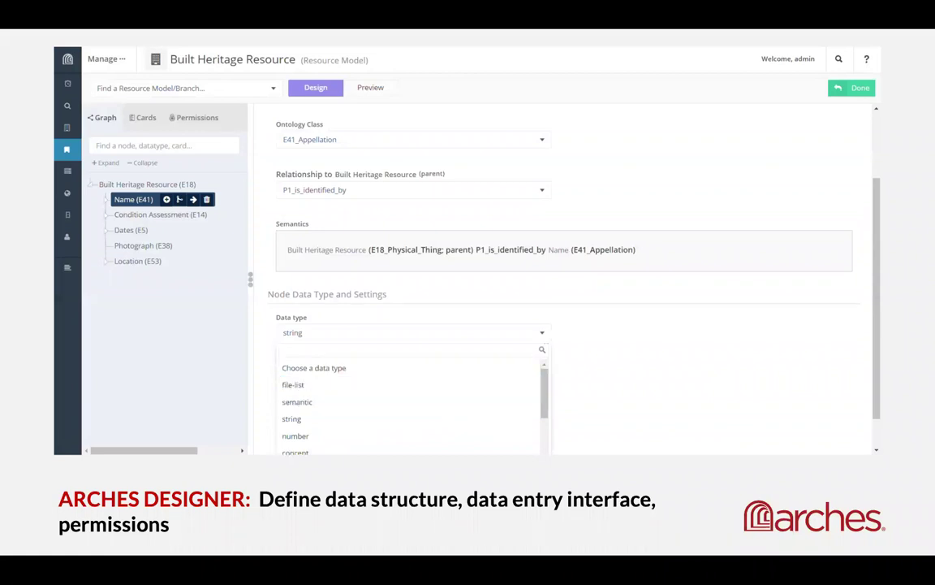
{"action": "key", "text": "Escape"}
{"action": "scroll", "coordinate": [564, 279], "scroll_direction": "up", "scroll_amount": 2}
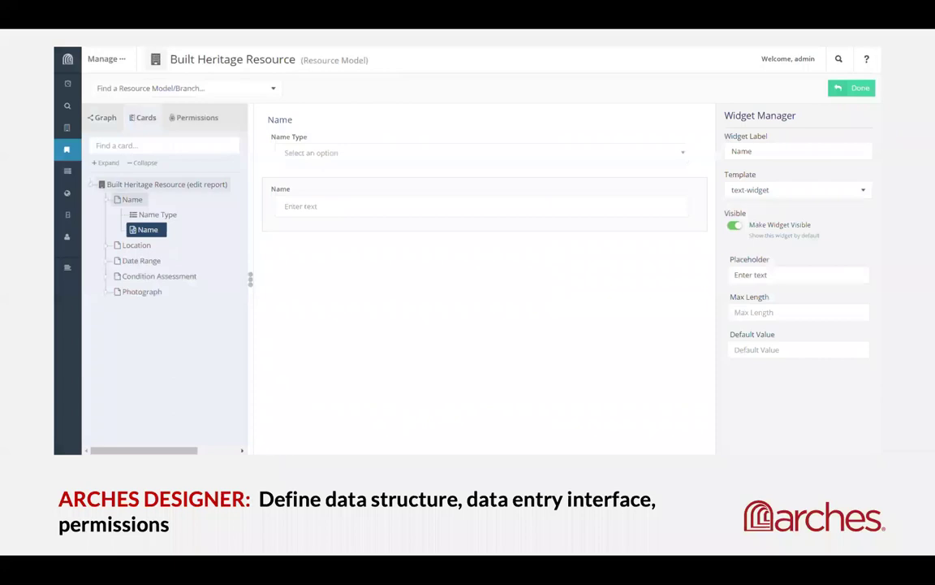
- Review the Name card's configuration and the options offered by its Name Type field
{"action": "left_click", "coordinate": [132, 199]}
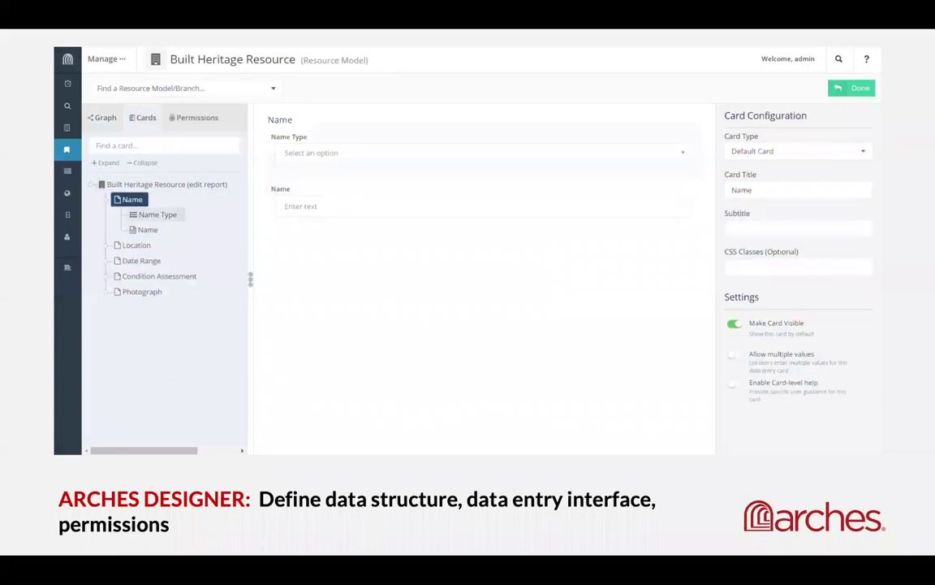
{"action": "left_click", "coordinate": [156, 214]}
{"action": "left_click", "coordinate": [482, 152]}
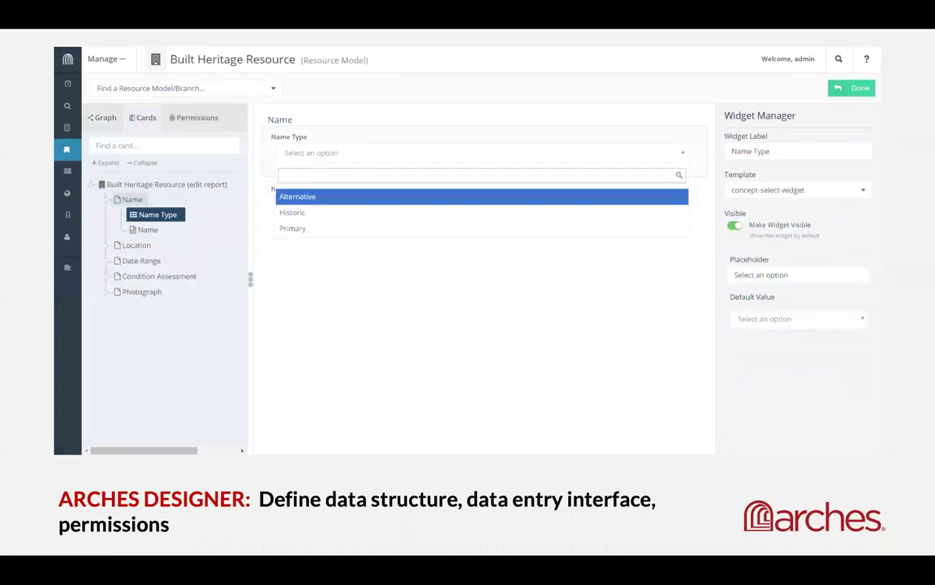
{"action": "key", "text": "Down"}
{"action": "key", "text": "Up"}
{"action": "key", "text": "Up"}
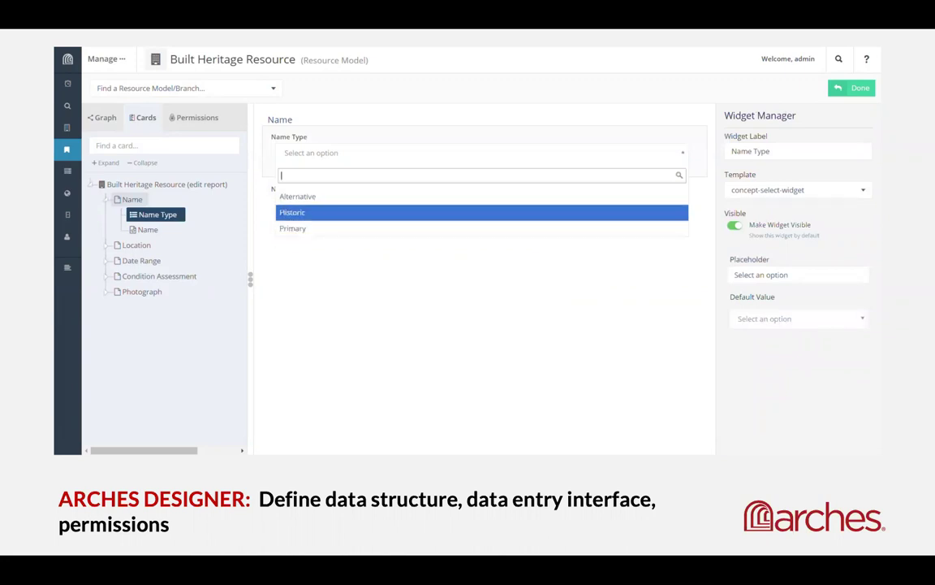
{"action": "key", "text": "Escape"}
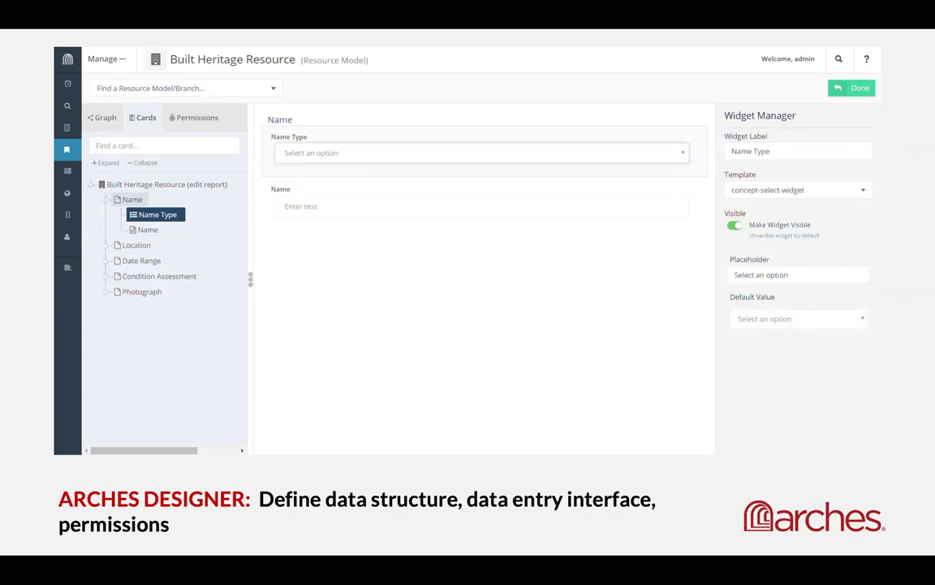
- Try the concept-radio-widget template on the Name Type field, and restore concept-select-widget
{"action": "left_click", "coordinate": [798, 190]}
{"action": "left_click", "coordinate": [771, 224]}
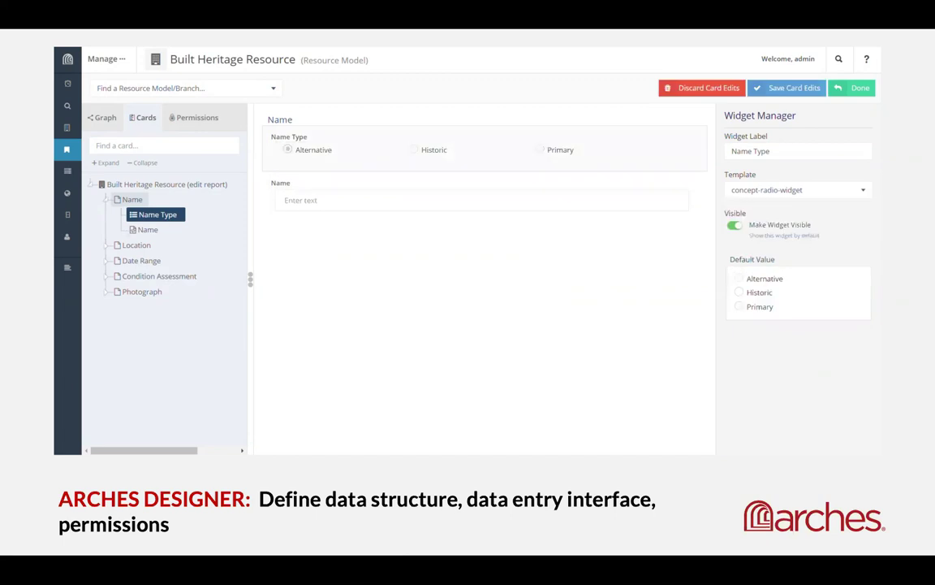
{"action": "left_click", "coordinate": [798, 190]}
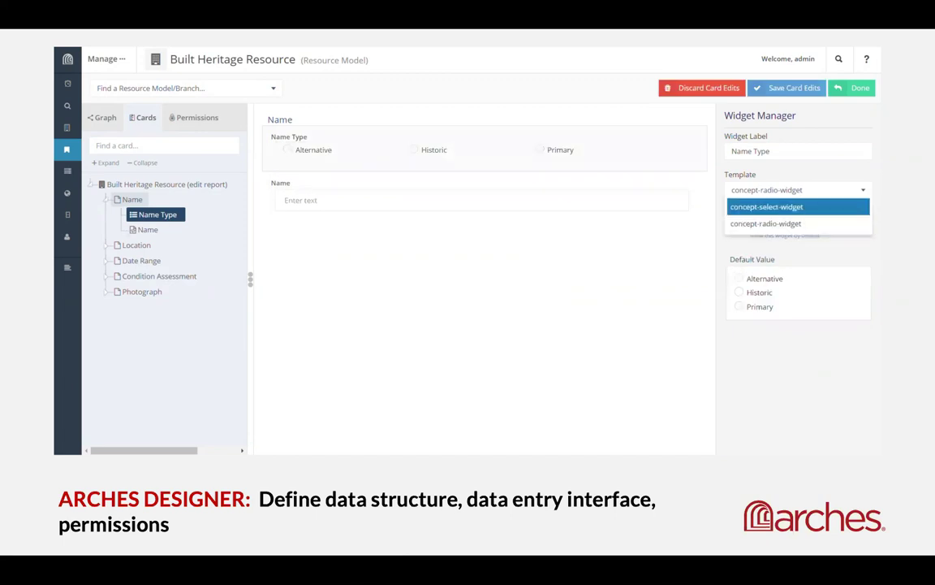
{"action": "left_click", "coordinate": [772, 205]}
- Change the Name text widget's label to "Enter name here:" and save the card edits
{"action": "left_click", "coordinate": [147, 230]}
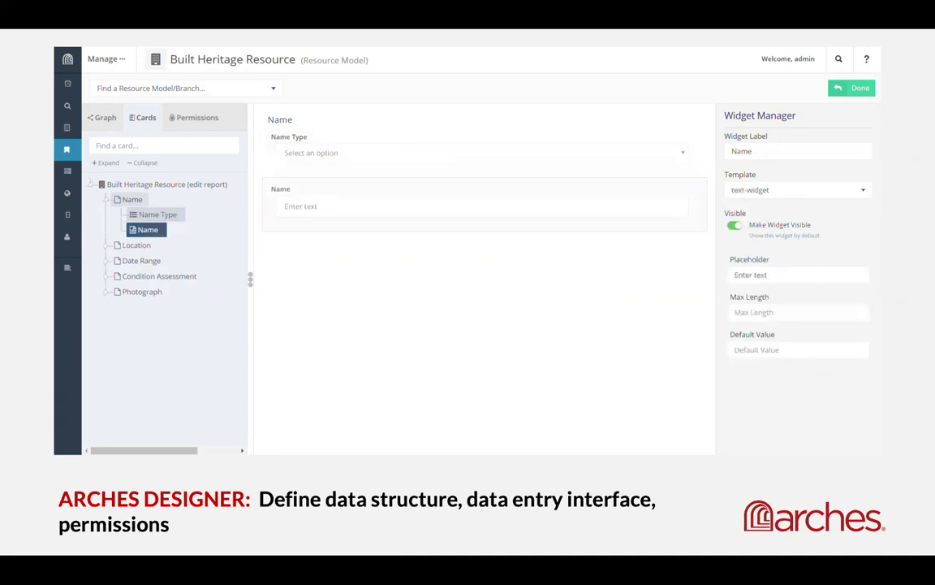
{"action": "double_click", "coordinate": [741, 151]}
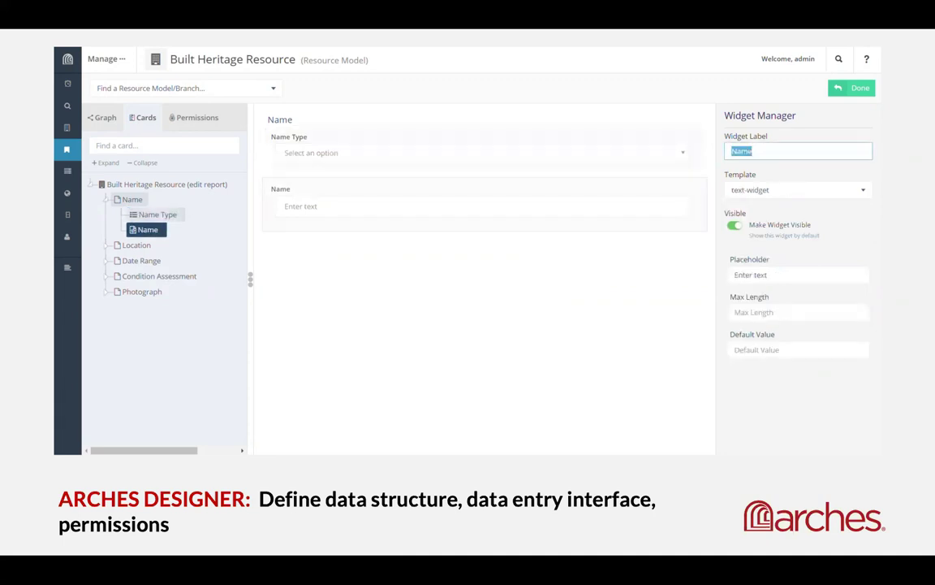
{"action": "type", "text": "Enter name here:"}
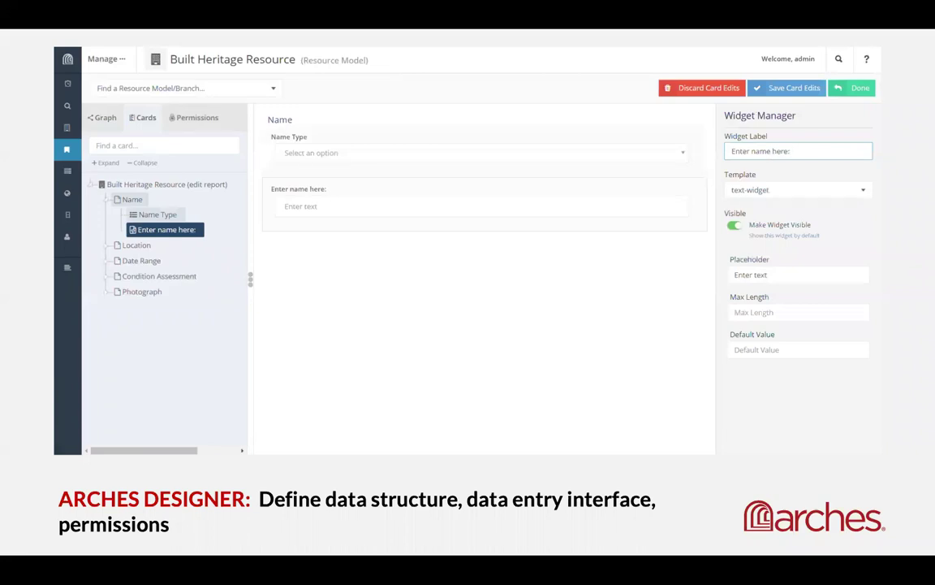
{"action": "left_click", "coordinate": [787, 87]}
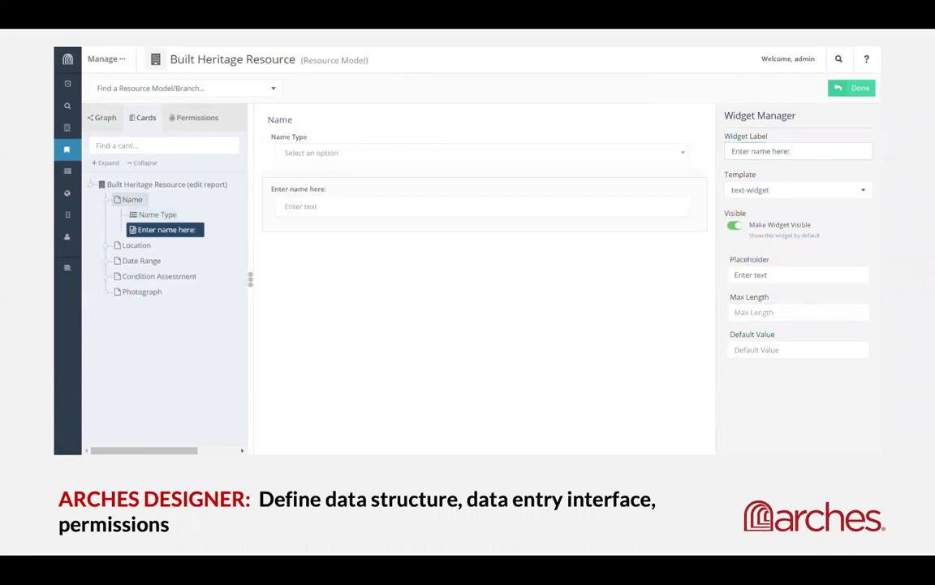
- Apply Read and Create/Update permissions on the Name card for the Resource Editor group
{"action": "left_click", "coordinate": [194, 117]}
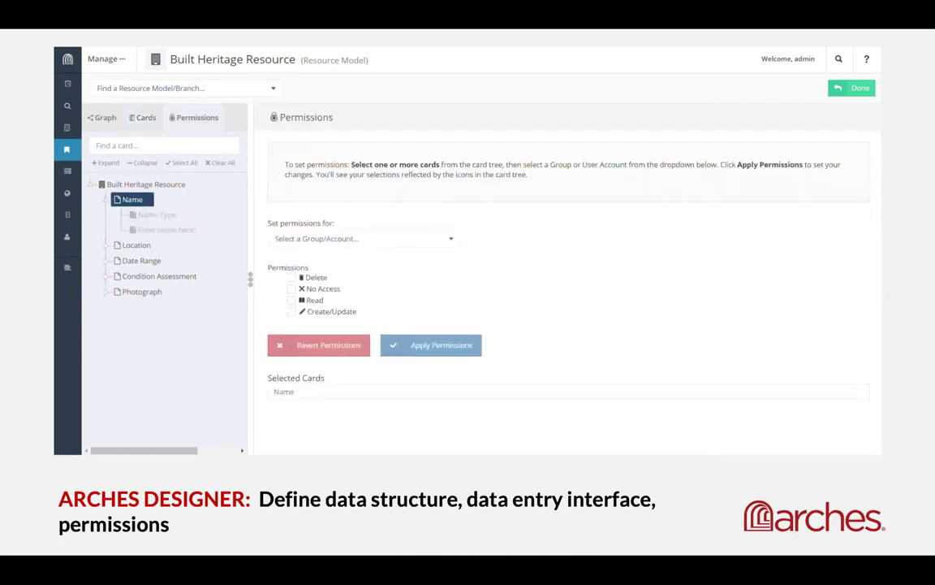
{"action": "left_click", "coordinate": [363, 238]}
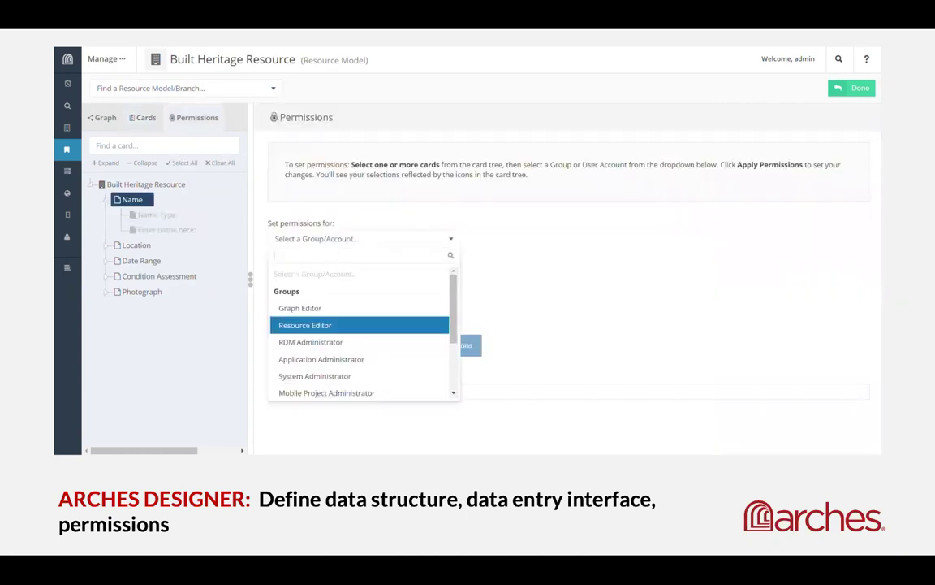
{"action": "left_click", "coordinate": [306, 326]}
{"action": "left_click", "coordinate": [291, 312]}
{"action": "left_click", "coordinate": [291, 299]}
{"action": "left_click", "coordinate": [430, 345]}
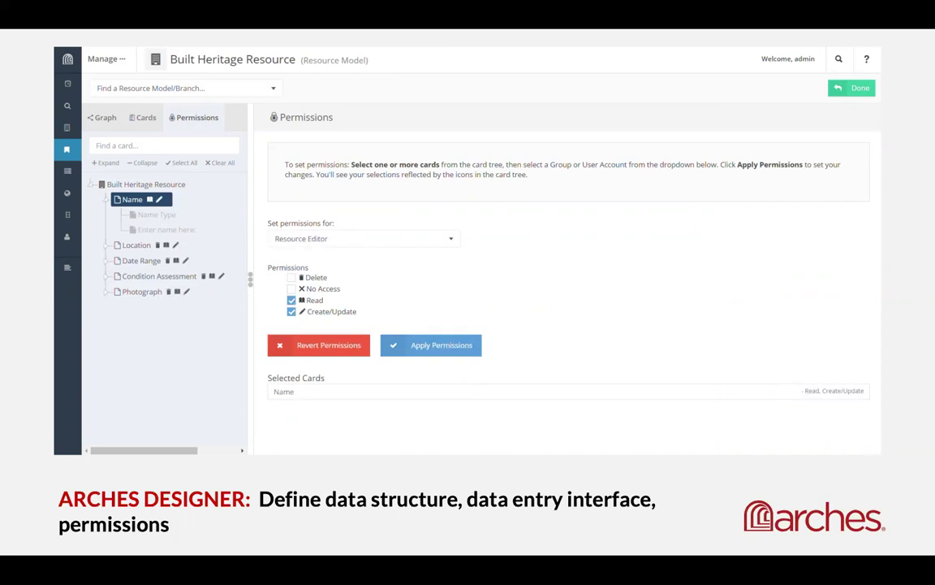
- Try No Access on the Name card for the Resource Editor group, and restore Read and Create/Update
{"action": "left_click", "coordinate": [291, 311]}
{"action": "left_click", "coordinate": [291, 300]}
{"action": "left_click", "coordinate": [292, 288]}
{"action": "left_click", "coordinate": [431, 345]}
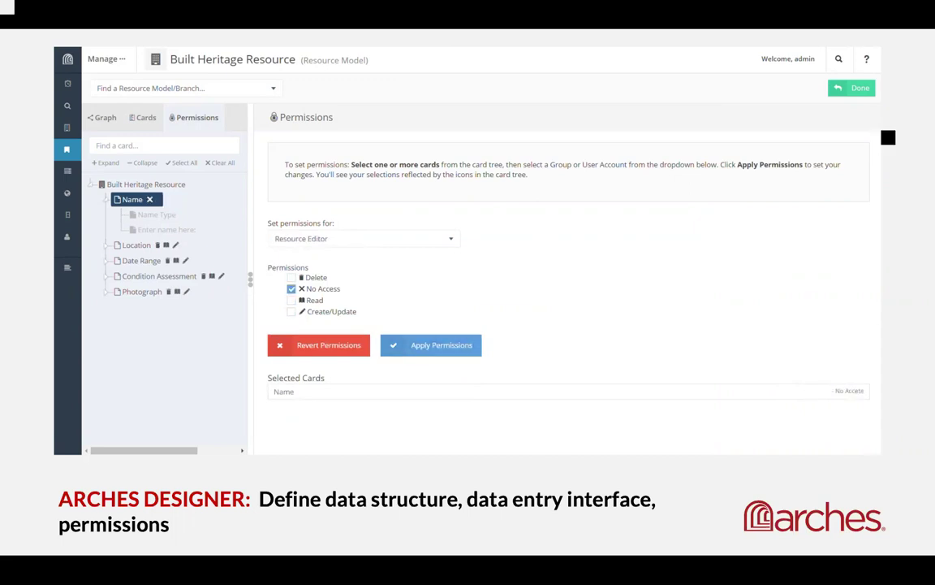
{"action": "left_click", "coordinate": [291, 288]}
{"action": "left_click", "coordinate": [292, 299]}
{"action": "left_click", "coordinate": [292, 311]}
{"action": "left_click", "coordinate": [431, 345]}
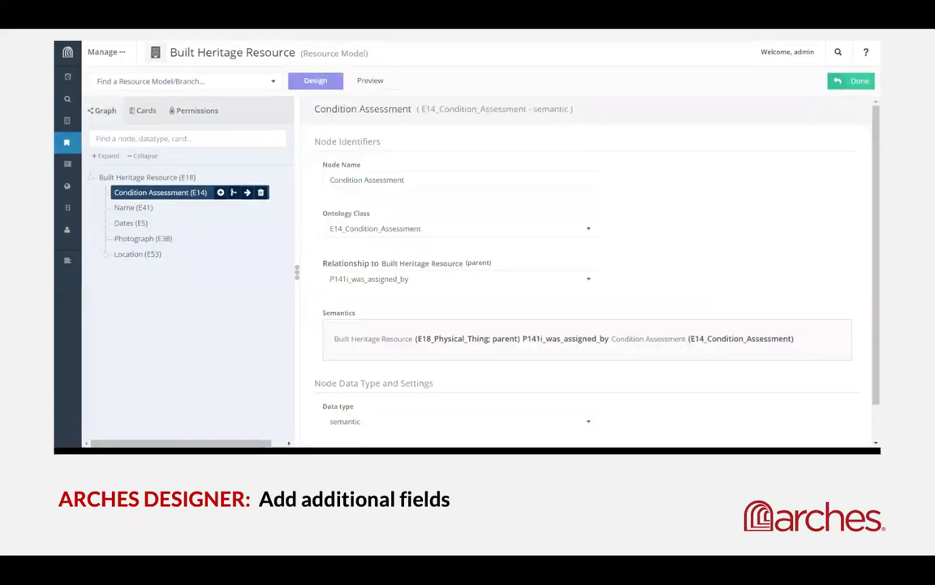
- Add a child node under Condition Assessment and name it "Condition Image"
{"action": "left_click", "coordinate": [221, 192]}
{"action": "left_click", "coordinate": [156, 207]}
{"action": "left_click_drag", "start_coordinate": [366, 179], "coordinate": [329, 179]}
{"action": "type", "text": "C"}
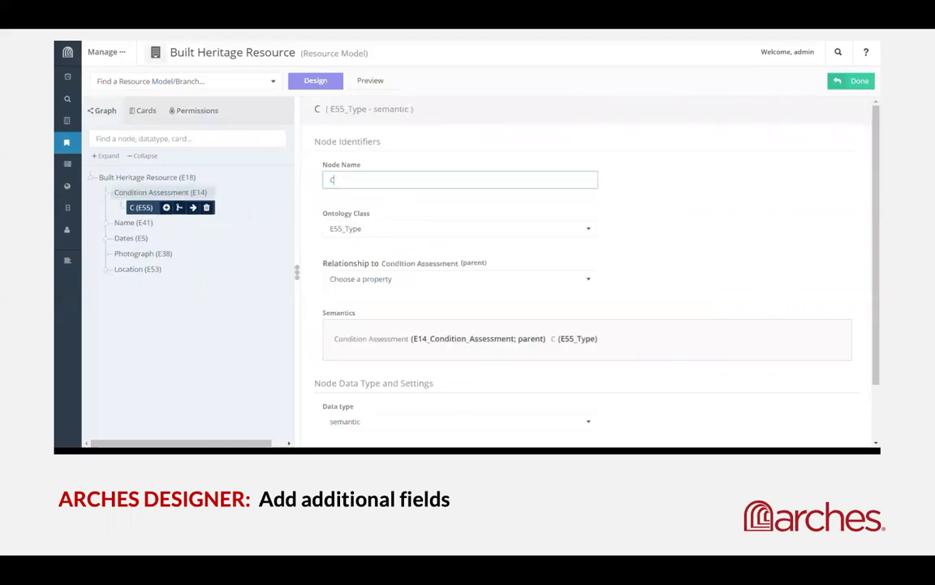
{"action": "type", "text": "ondition Image"}
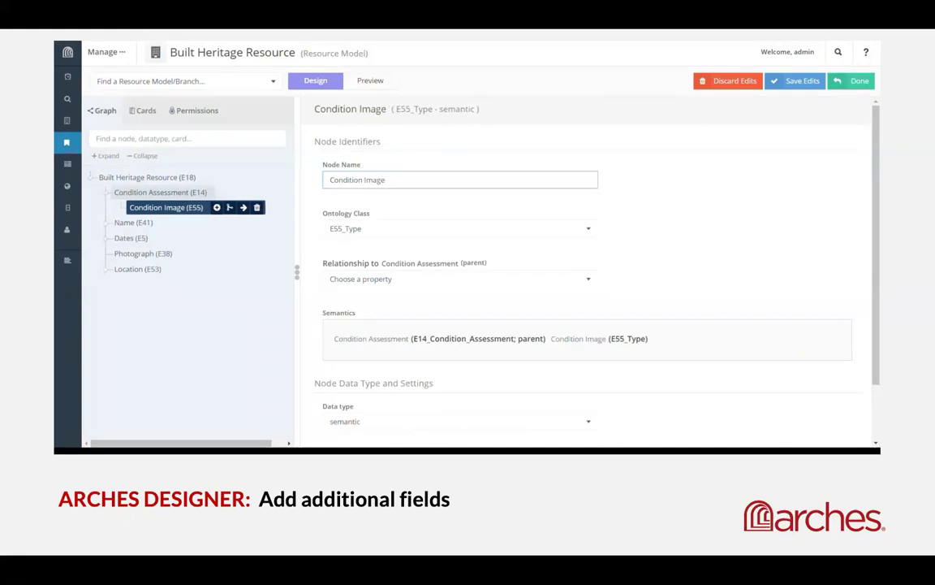
- Set the Condition Image node's ontology class to E38_Image and its parent relationship to P138i_has_representation
{"action": "left_click", "coordinate": [459, 228]}
{"action": "left_click_drag", "start_coordinate": [591, 297], "coordinate": [591, 288]}
{"action": "scroll", "coordinate": [459, 317], "scroll_direction": "up", "scroll_amount": 1}
{"action": "left_click", "coordinate": [347, 311]}
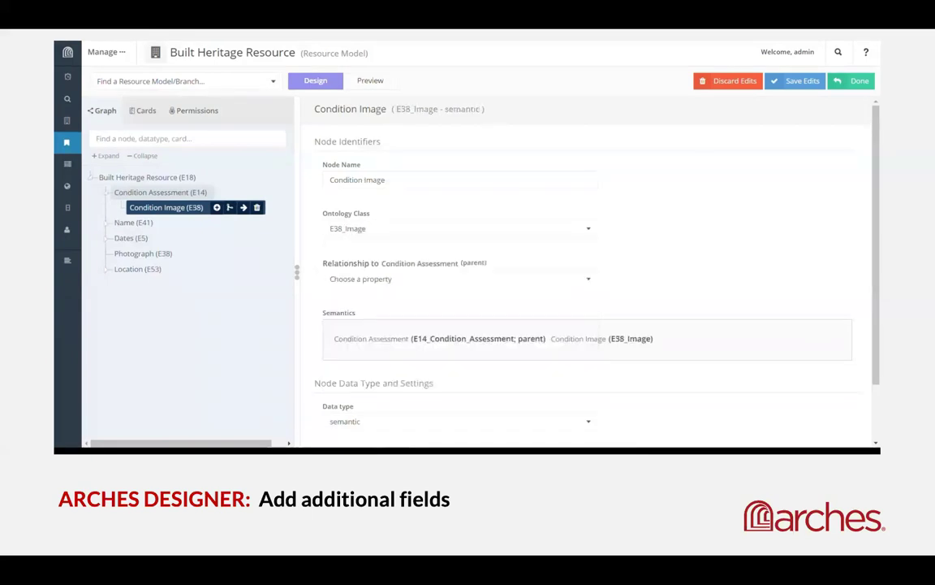
{"action": "left_click", "coordinate": [459, 279]}
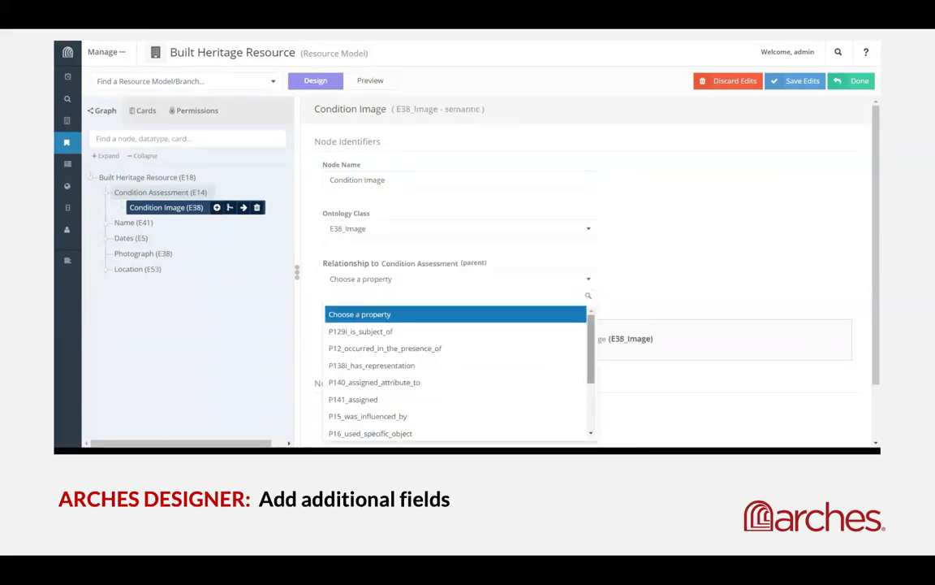
{"action": "left_click", "coordinate": [372, 365]}
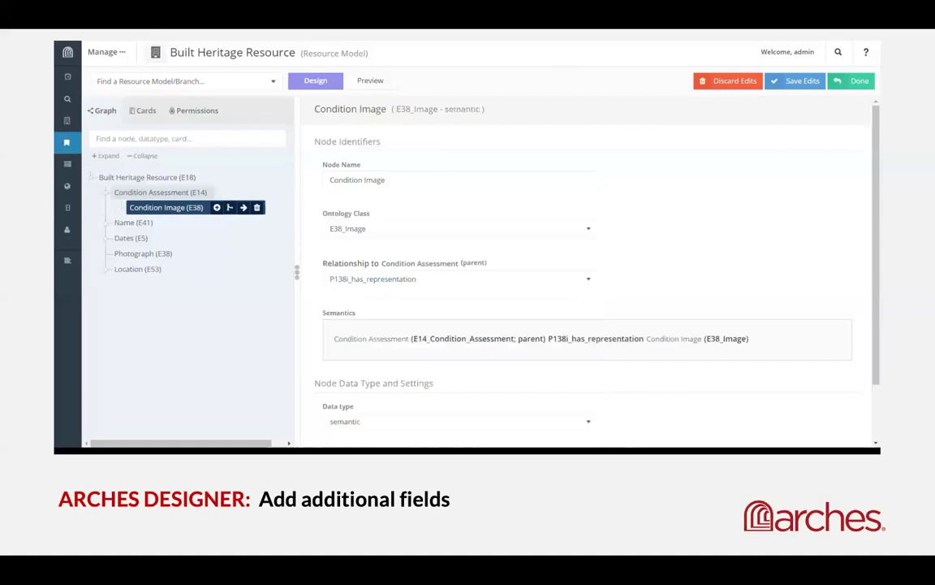
- Set the Condition Image node's data type to file-list and save the edits
{"action": "scroll", "coordinate": [589, 272], "scroll_direction": "down", "scroll_amount": 2}
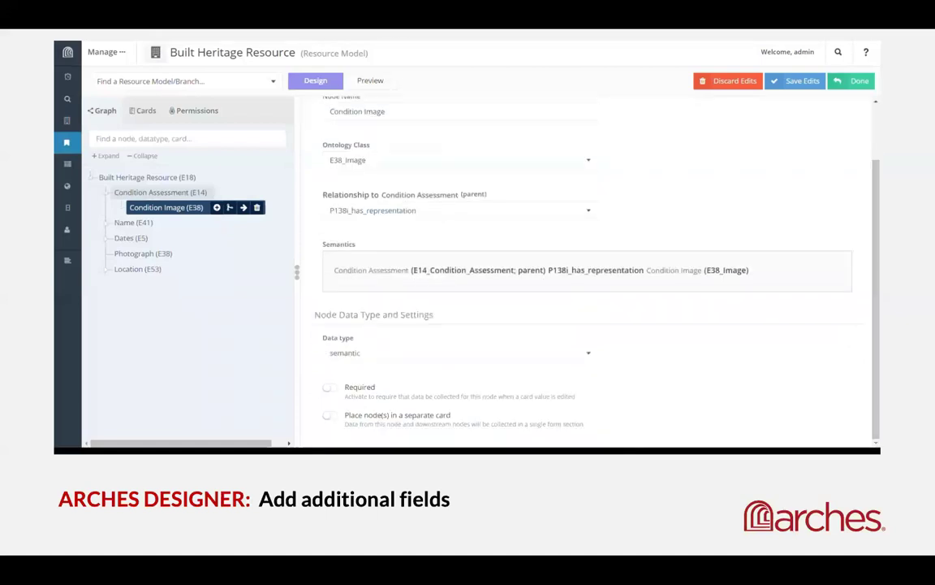
{"action": "left_click", "coordinate": [459, 352]}
{"action": "left_click", "coordinate": [372, 405]}
{"action": "left_click", "coordinate": [795, 81]}
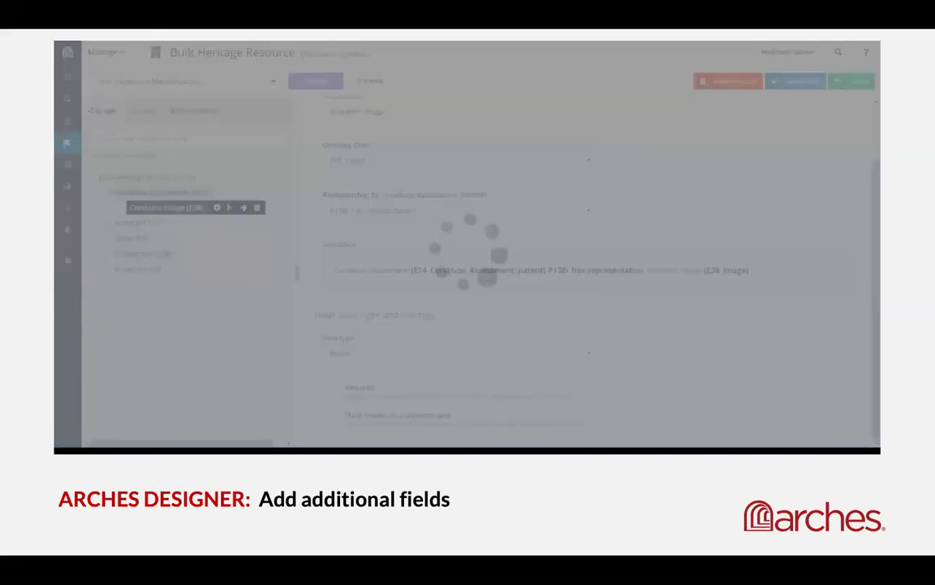
- Add another child node under Condition Assessment and name it "Condition Type"
{"action": "left_click", "coordinate": [160, 193]}
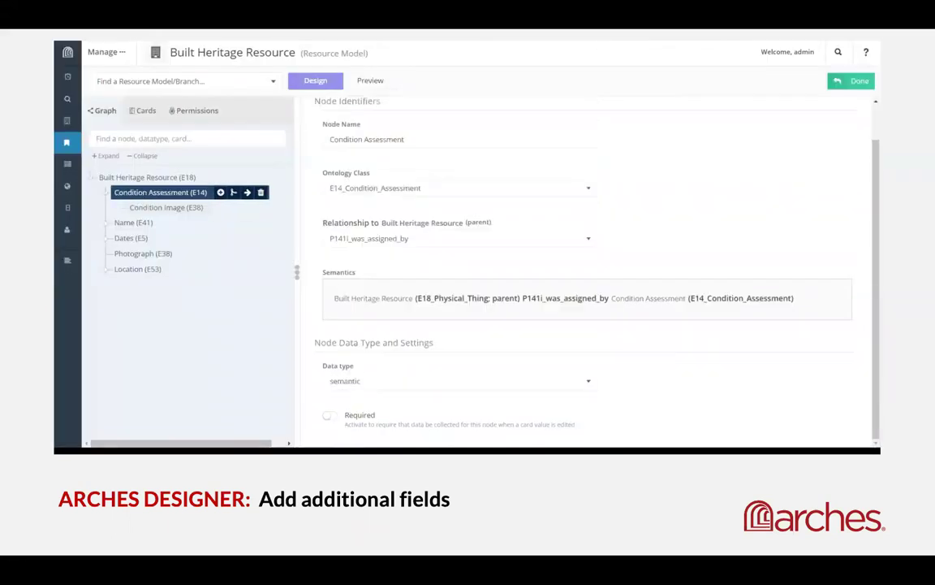
{"action": "left_click", "coordinate": [220, 193]}
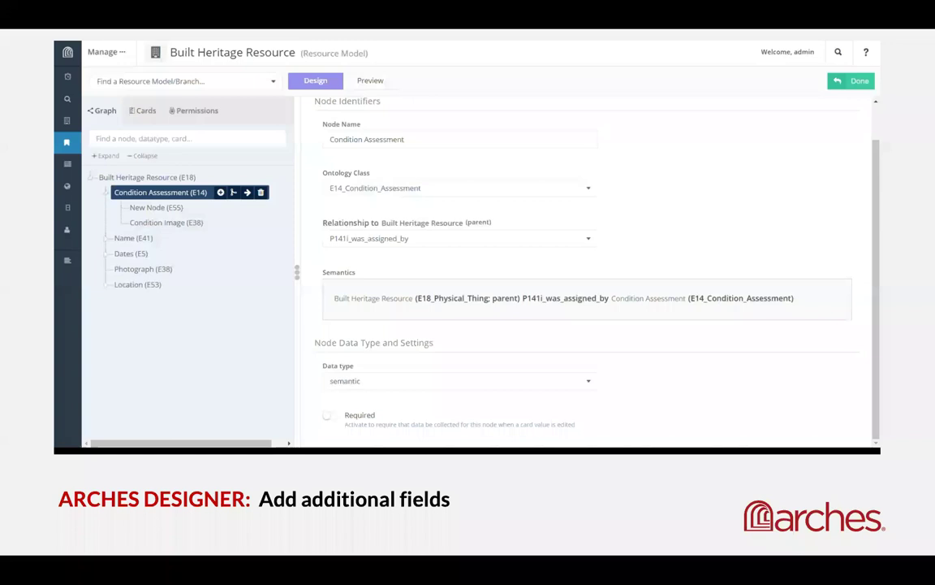
{"action": "left_click", "coordinate": [156, 207]}
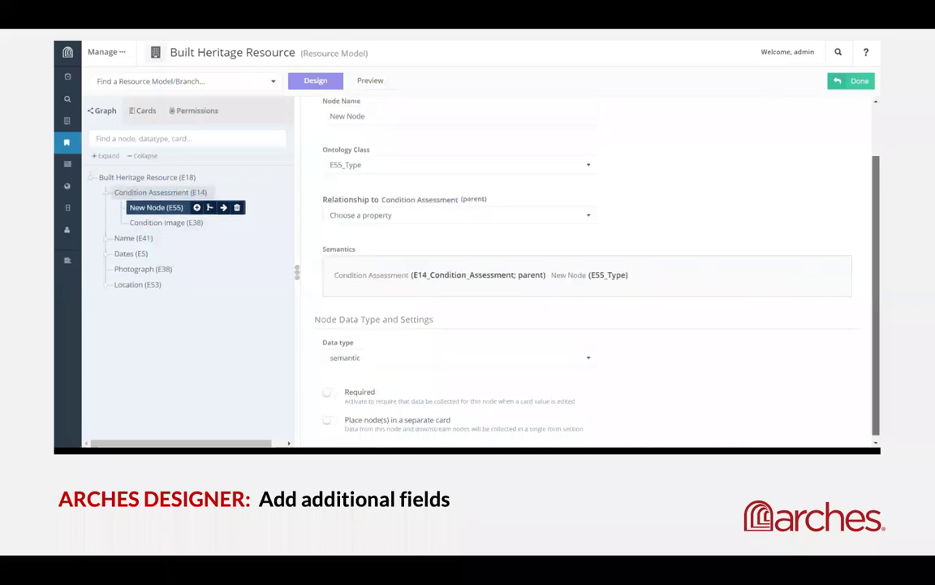
{"action": "scroll", "coordinate": [587, 272], "scroll_direction": "up", "scroll_amount": 1}
{"action": "triple_click", "coordinate": [348, 180]}
{"action": "type", "text": "Condition Type"}
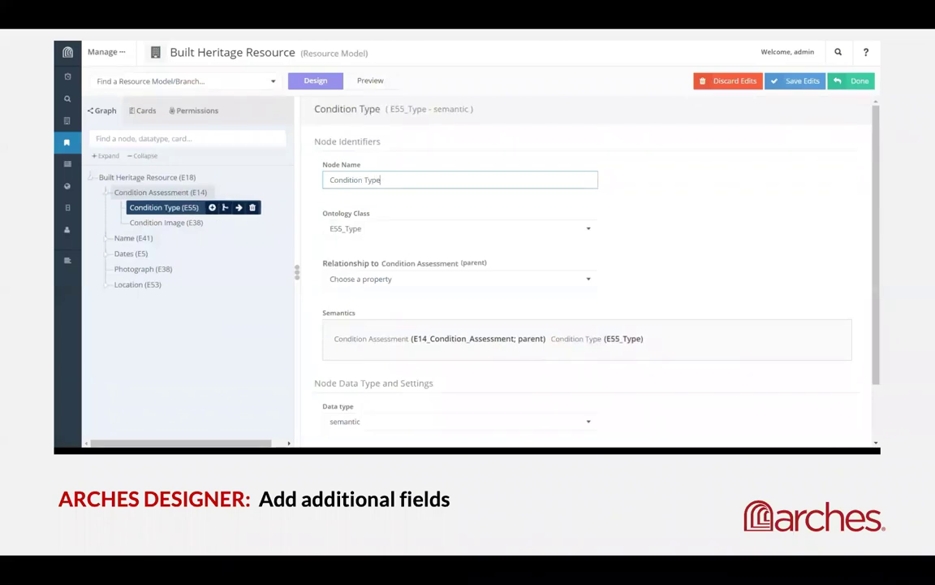
- Set the Condition Type node's relationship to its Condition Assessment parent to P2_has_type
{"action": "left_click", "coordinate": [458, 279]}
{"action": "key", "text": "Down"}
{"action": "key", "text": "Down"}
{"action": "key", "text": "Down"}
{"action": "key", "text": "Down"}
{"action": "key", "text": "Down"}
{"action": "key", "text": "Down"}
{"action": "key", "text": "Down"}
{"action": "key", "text": "Down"}
{"action": "key", "text": "Down"}
{"action": "key", "text": "Down"}
{"action": "key", "text": "Down"}
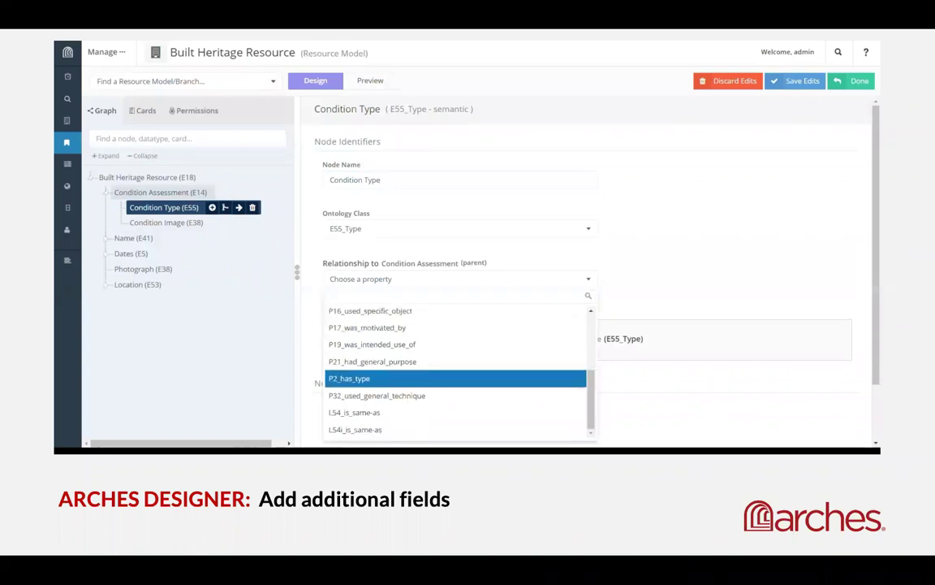
{"action": "key", "text": "Return"}
- Set the Condition Type node's data type to concept and its concept collection to Condition Type
{"action": "left_click_drag", "start_coordinate": [875, 243], "coordinate": [875, 298]}
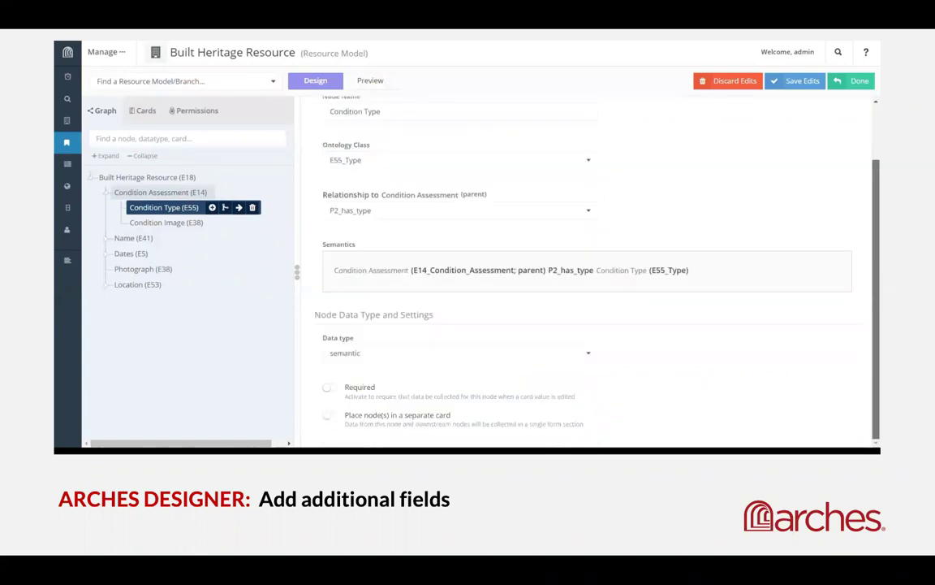
{"action": "left_click", "coordinate": [459, 352]}
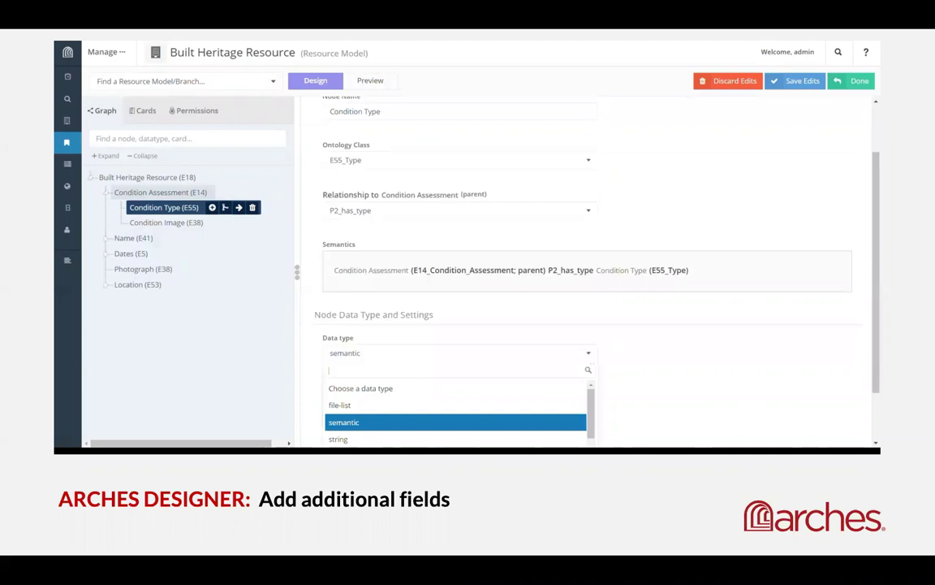
{"action": "key", "text": "Down"}
{"action": "key", "text": "Down"}
{"action": "key", "text": "Down"}
{"action": "key", "text": "Return"}
{"action": "left_click", "coordinate": [459, 337]}
{"action": "scroll", "coordinate": [455, 404], "scroll_direction": "down", "scroll_amount": 1}
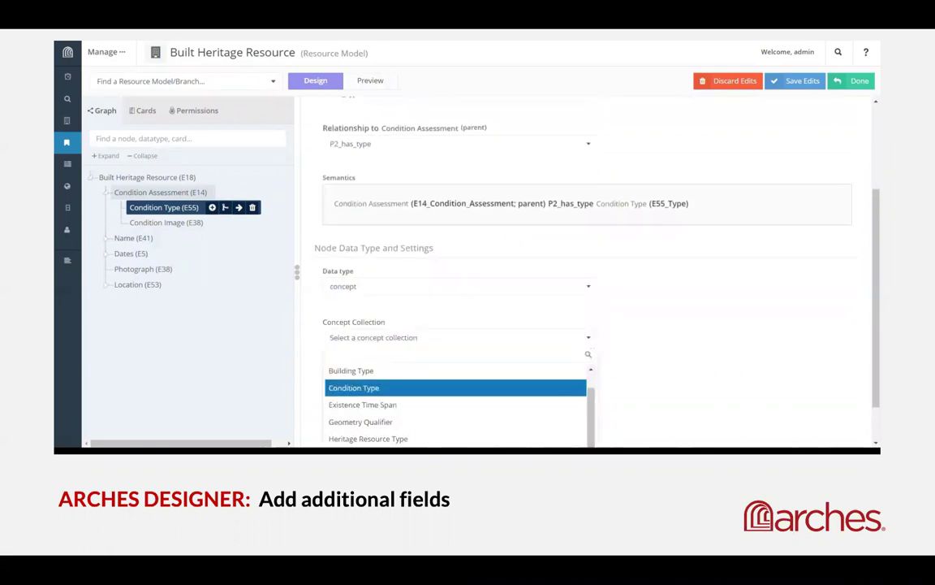
{"action": "key", "text": "Return"}
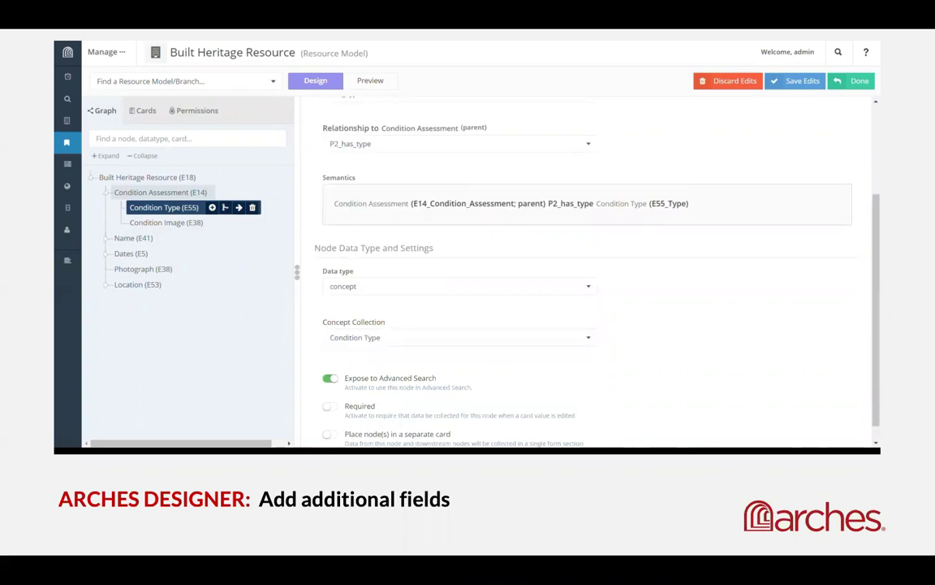
- Save the edits made to the Condition Type node in the Built Heritage Resource graph
{"action": "left_click_drag", "start_coordinate": [875, 310], "coordinate": [876, 229]}
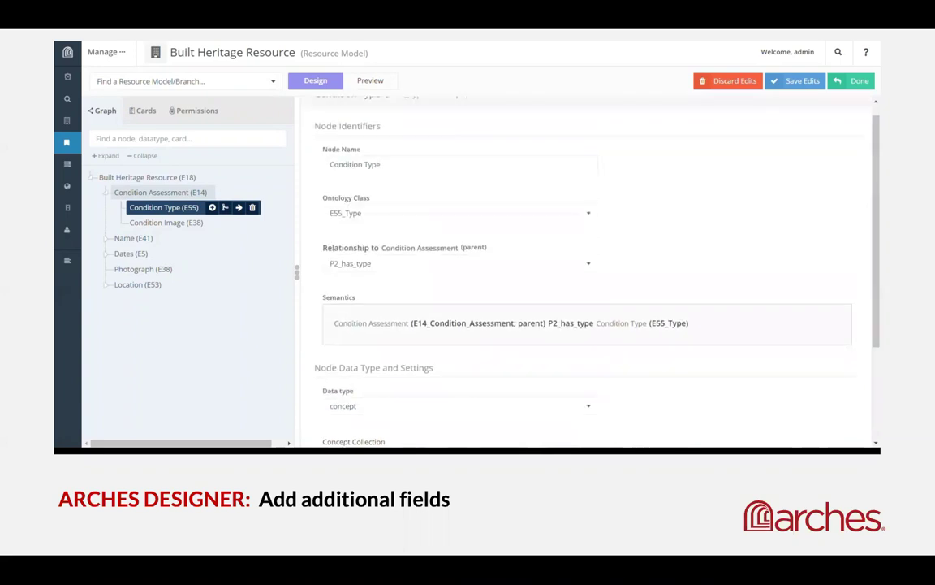
{"action": "left_click", "coordinate": [795, 81]}
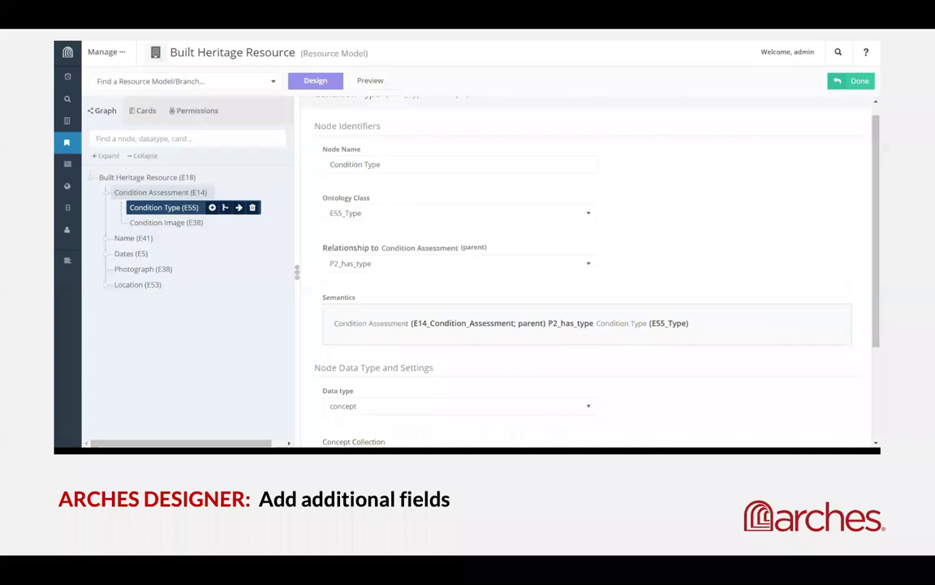
- Review the options offered by the Condition Type dropdown on the Condition Assessment card
{"action": "left_click", "coordinate": [142, 110]}
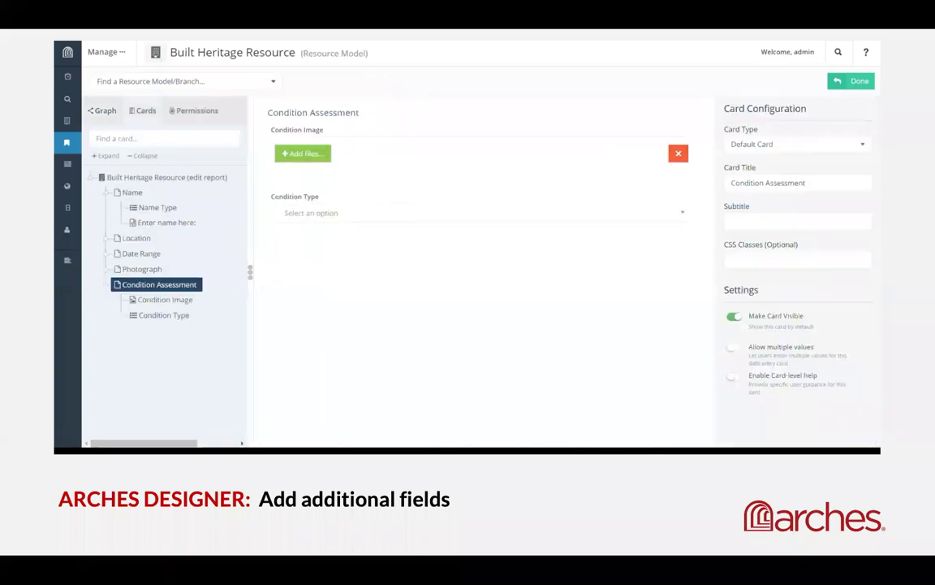
{"action": "left_click", "coordinate": [162, 315]}
{"action": "left_click", "coordinate": [482, 212]}
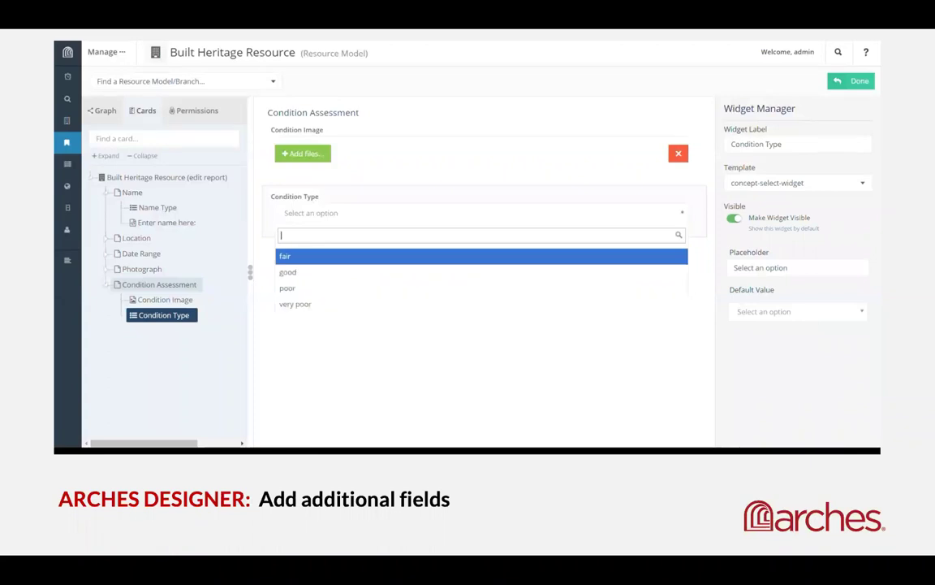
{"action": "key", "text": "Down"}
{"action": "key", "text": "Down"}
{"action": "key", "text": "Down"}
{"action": "key", "text": "Up"}
{"action": "key", "text": "Up"}
{"action": "key", "text": "Up"}
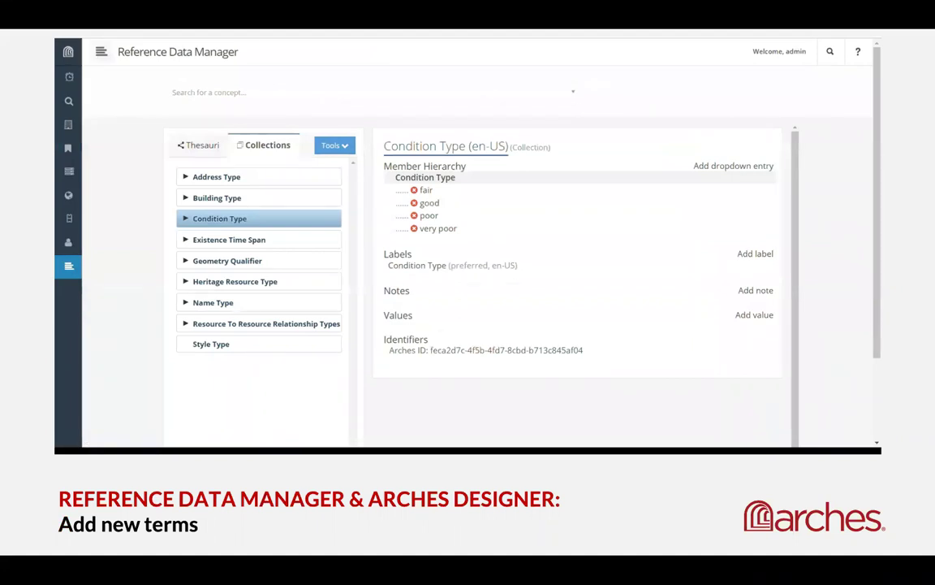
- Add the concept "excellent" as a member dropdown entry to the Condition Type collection in the Reference Data Manager and save it
{"action": "left_click", "coordinate": [733, 165]}
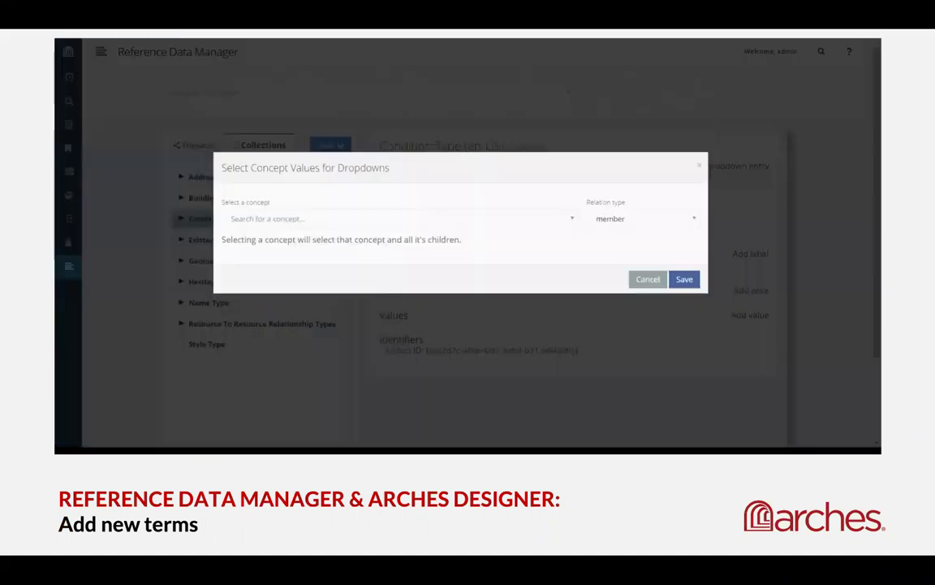
{"action": "left_click", "coordinate": [400, 227]}
{"action": "type", "text": "exce"}
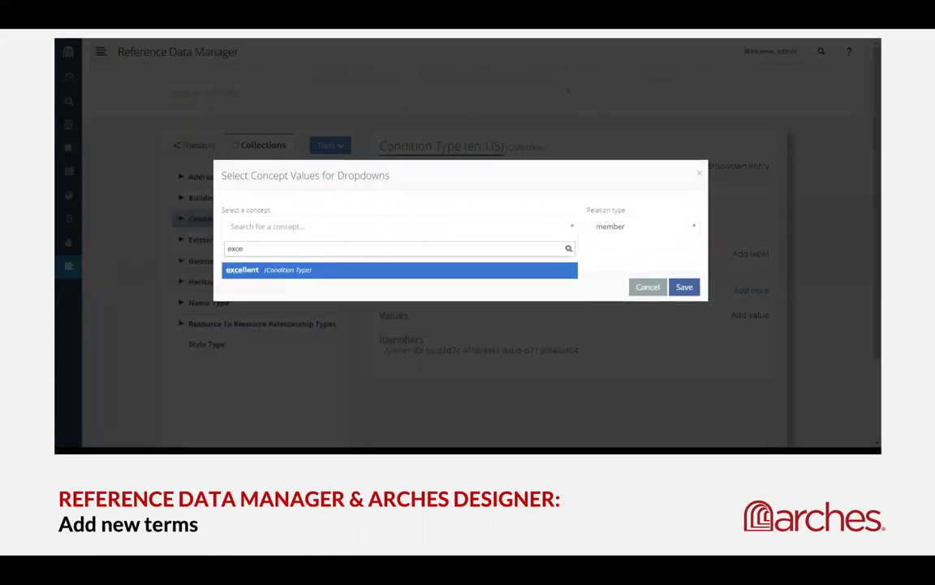
{"action": "key", "text": "Return"}
{"action": "left_click", "coordinate": [685, 286]}
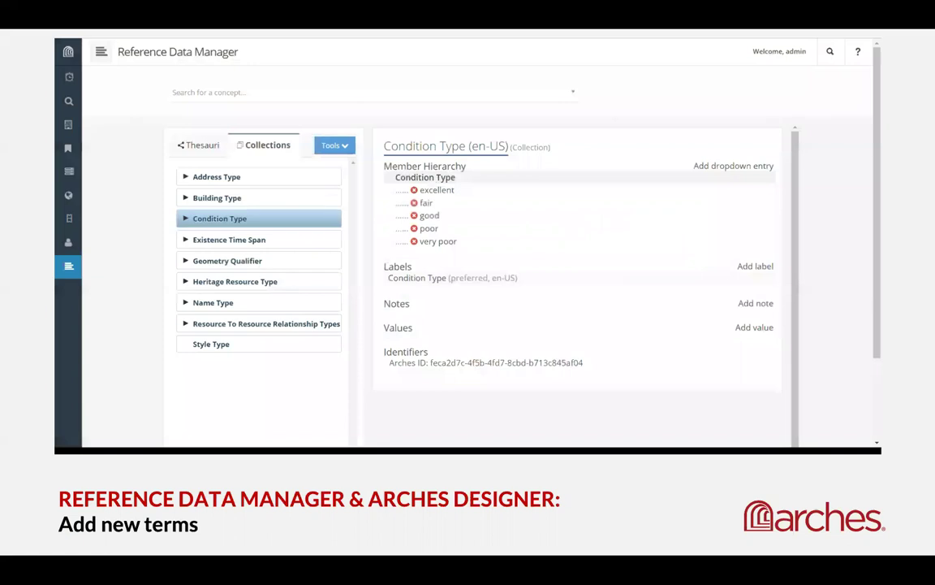
- Return to the Built Heritage Resource model's Condition Assessment card and check the Condition Type dropdown for the added term
{"action": "mouse_move", "coordinate": [69, 147]}
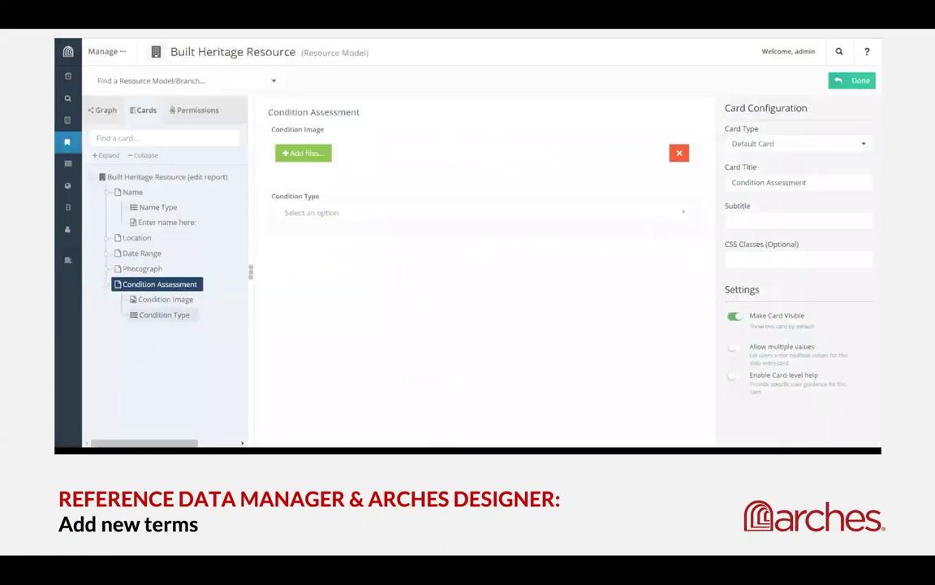
{"action": "left_click", "coordinate": [164, 314]}
{"action": "left_click", "coordinate": [482, 212]}
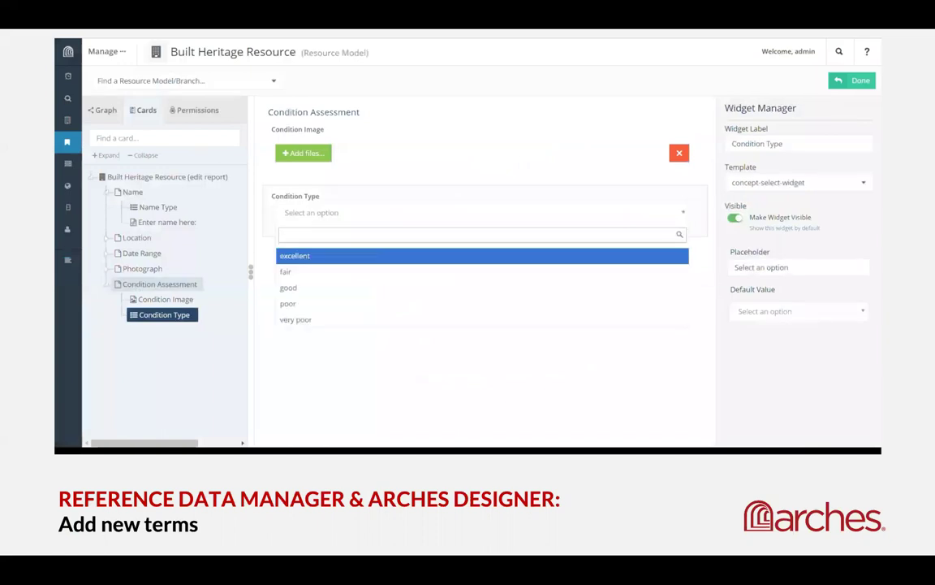